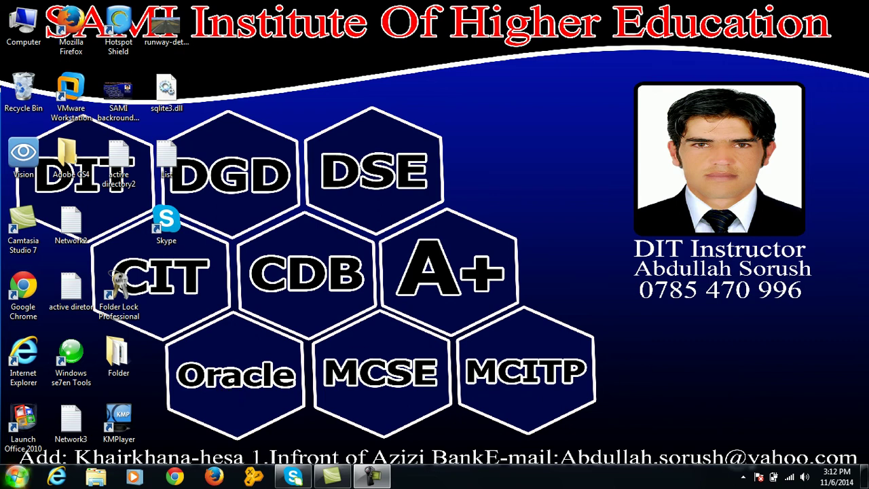
Launch Notepad from the Run box with 'notepad' and maximize the blank document.
{"action": "left_click", "coordinate": [16, 477]}
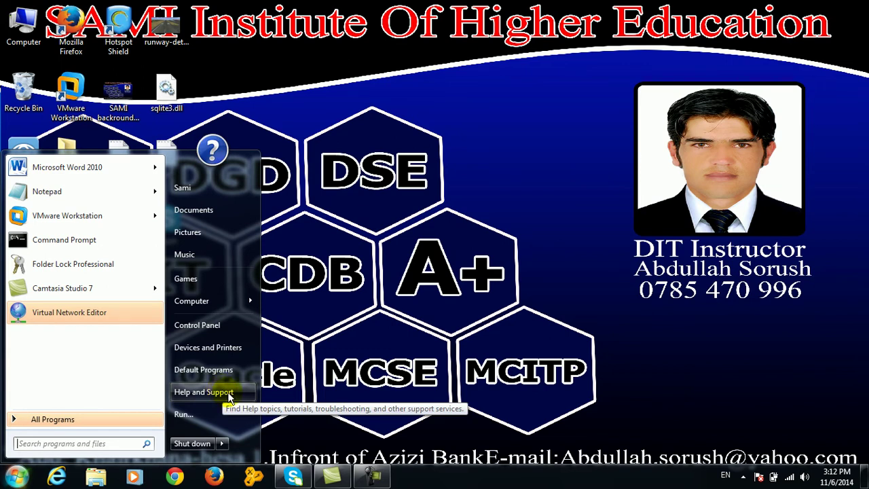
{"action": "left_click", "coordinate": [380, 360]}
{"action": "key", "text": "super+r"}
{"action": "type", "text": "n"}
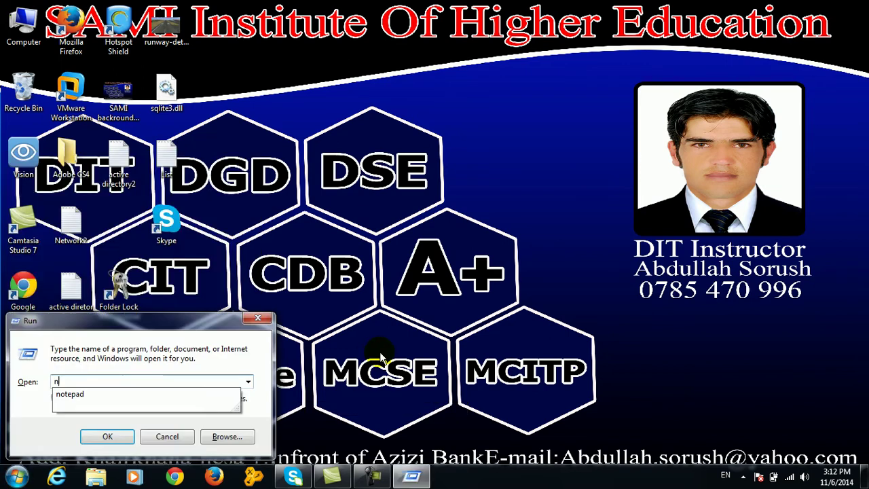
{"action": "type", "text": "otepad"}
{"action": "key", "text": "Return"}
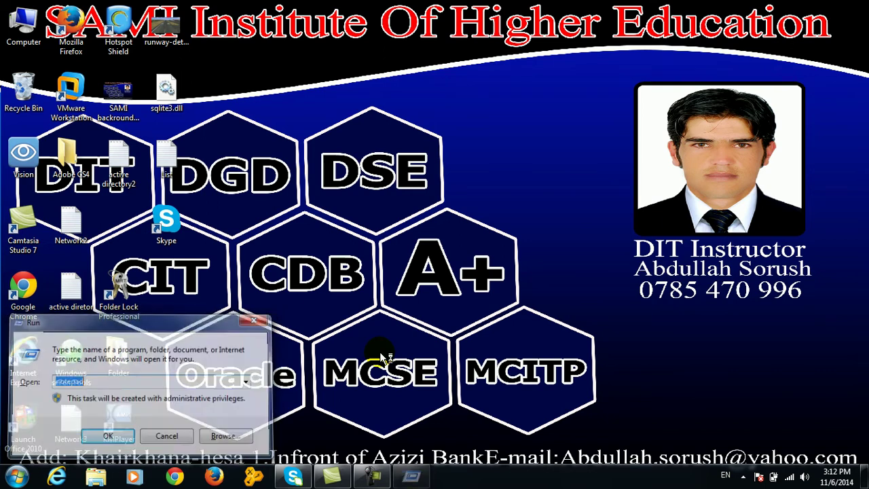
{"action": "double_click", "coordinate": [459, 108]}
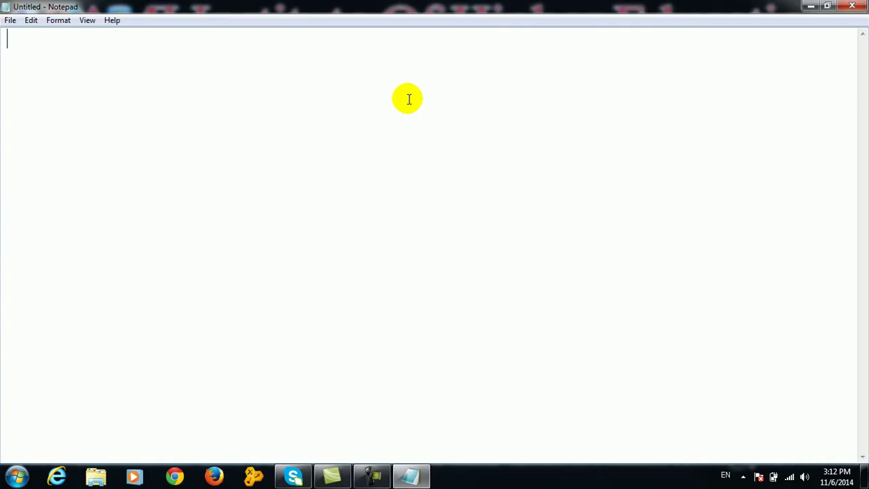
Type 'Help and support: is used to give information about system and operating system.' as the first line.
{"action": "type", "text": "Help and"}
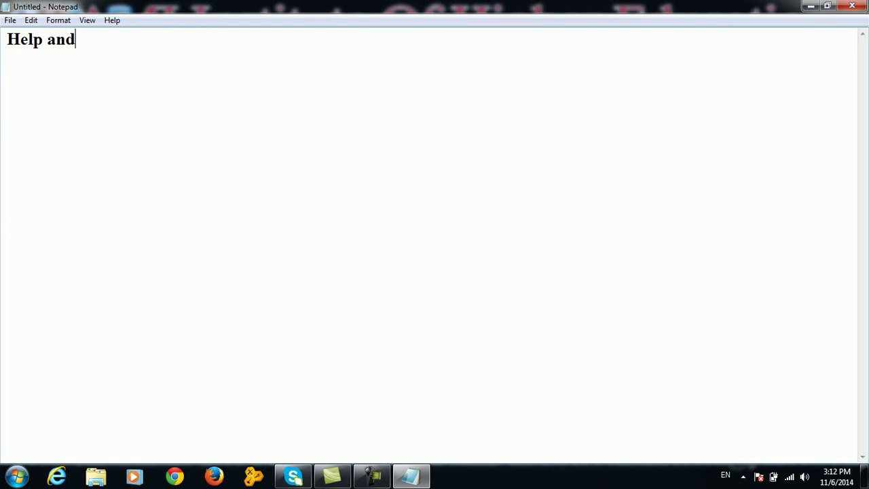
{"action": "type", "text": " support"}
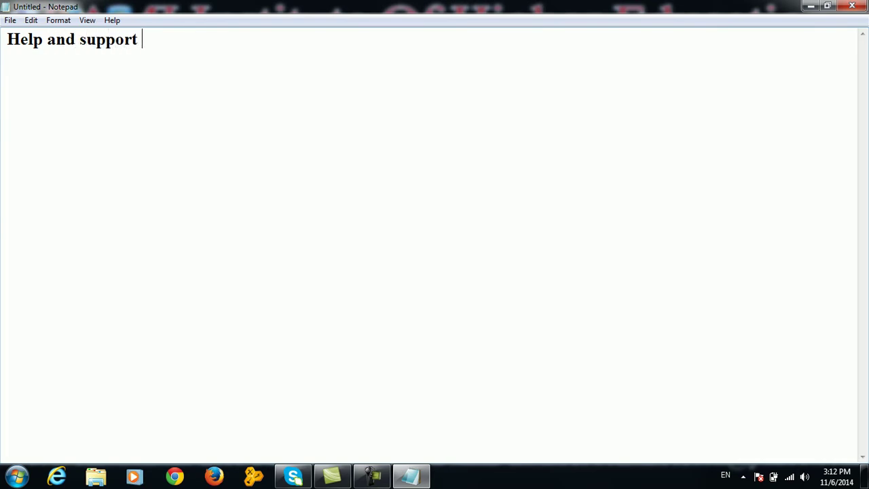
{"action": "key", "text": "BackSpace"}
{"action": "type", "text": ": is used to giv"}
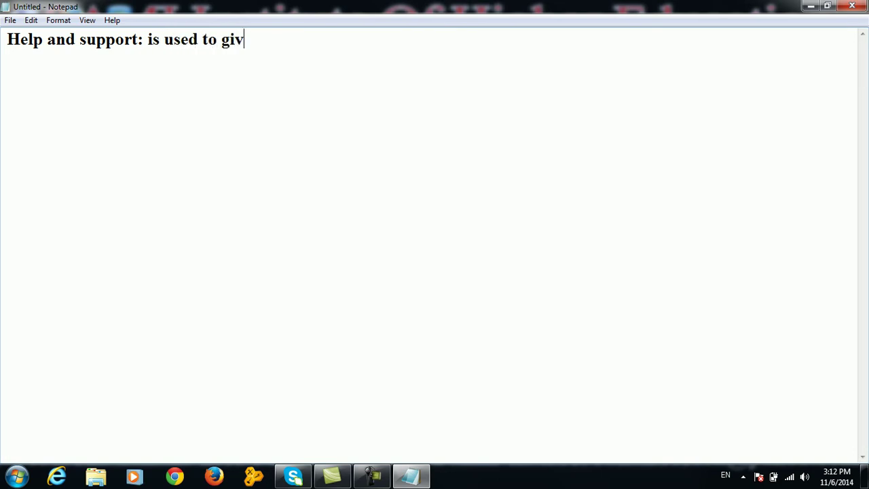
{"action": "type", "text": "e informat"}
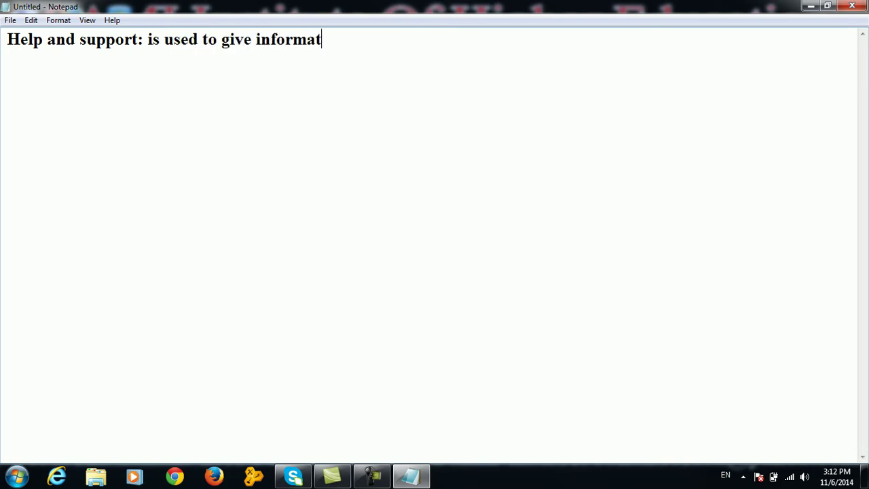
{"action": "type", "text": "ion about"}
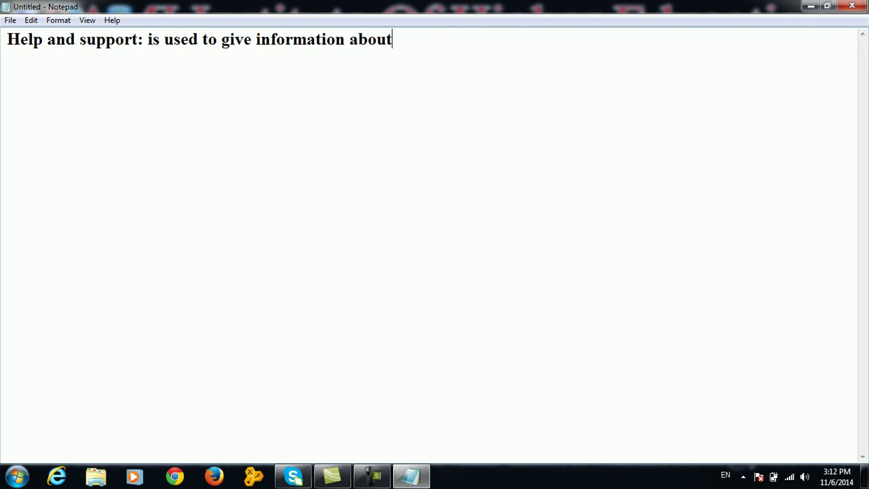
{"action": "type", "text": " system an"}
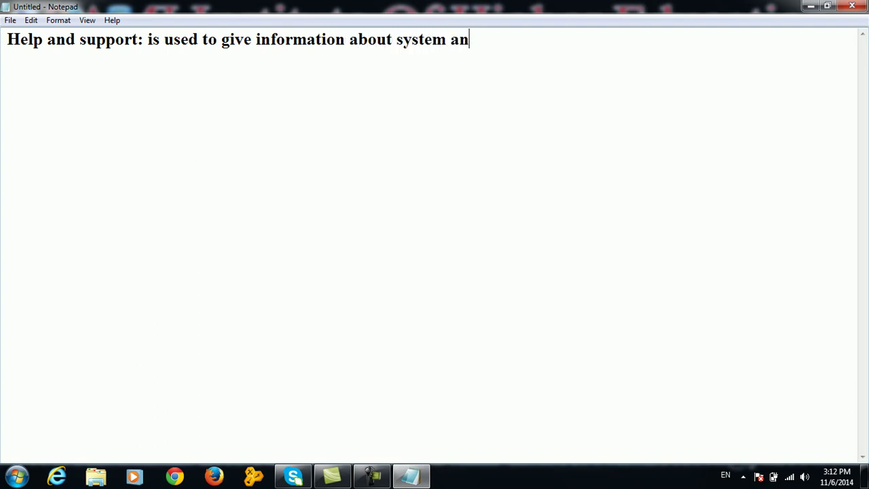
{"action": "type", "text": "d operat"}
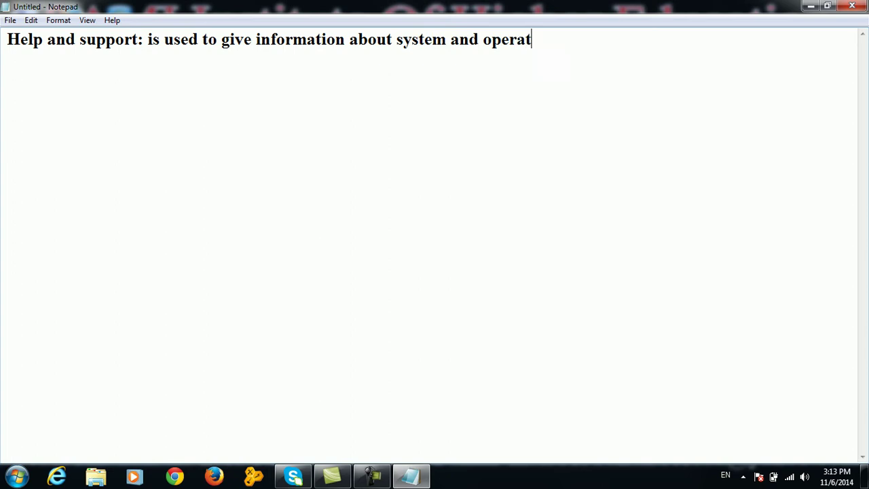
{"action": "type", "text": "ing syste"}
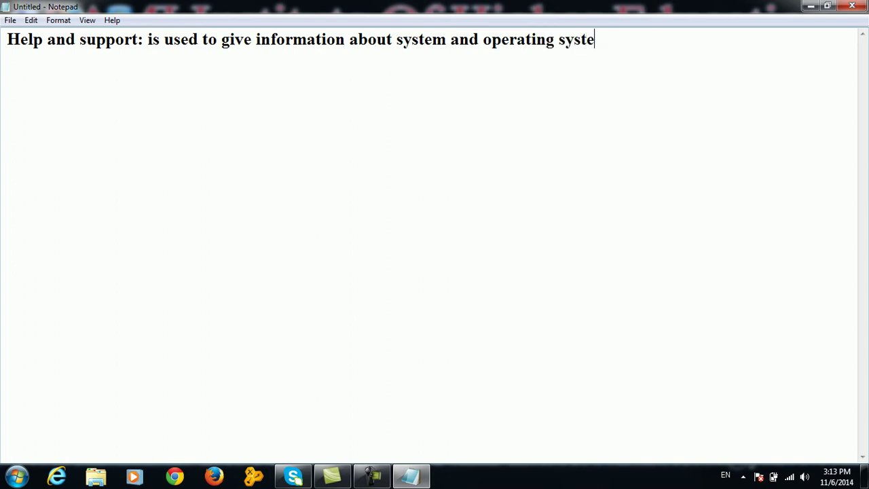
{"action": "type", "text": "m."}
Type the question 'what is the shortcut key of help and support?'.
{"action": "type", "text": "How to"}
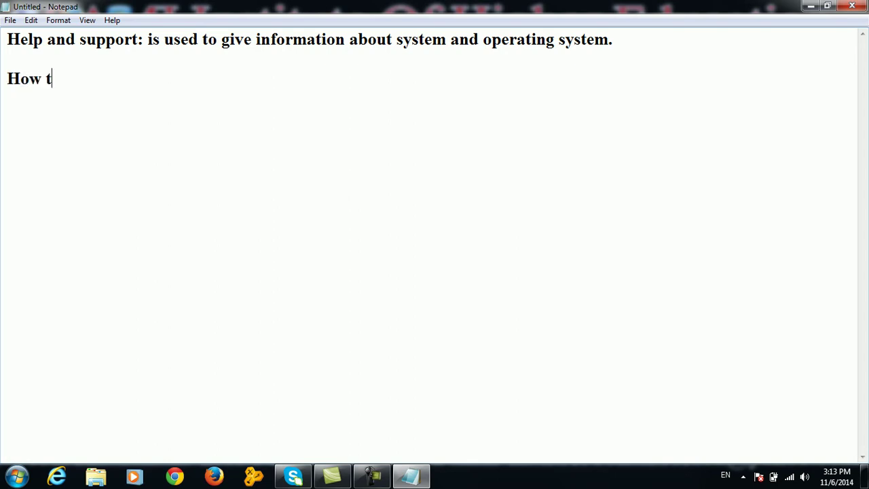
{"action": "key", "text": "BackSpace"}
{"action": "key", "text": "BackSpace"}
{"action": "key", "text": "BackSpace"}
{"action": "key", "text": "BackSpace"}
{"action": "key", "text": "BackSpace"}
{"action": "key", "text": "BackSpace"}
{"action": "key", "text": "BackSpace"}
{"action": "type", "text": "what is"}
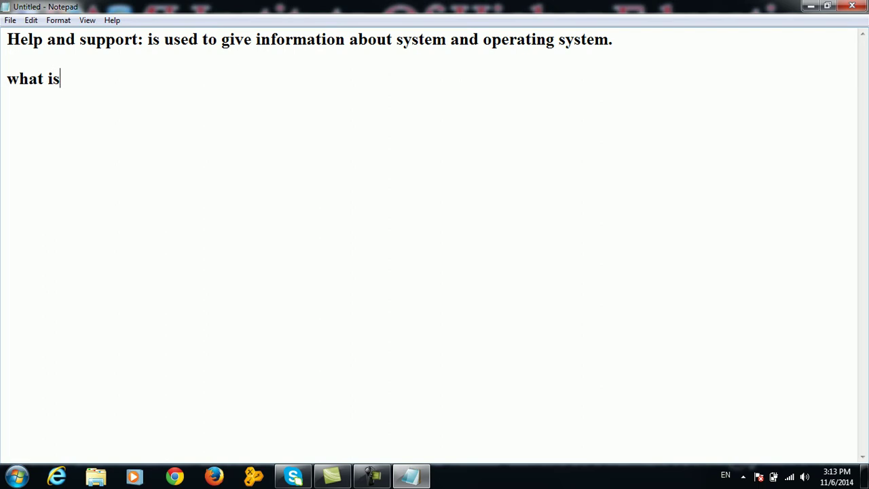
{"action": "type", "text": " the shortd"}
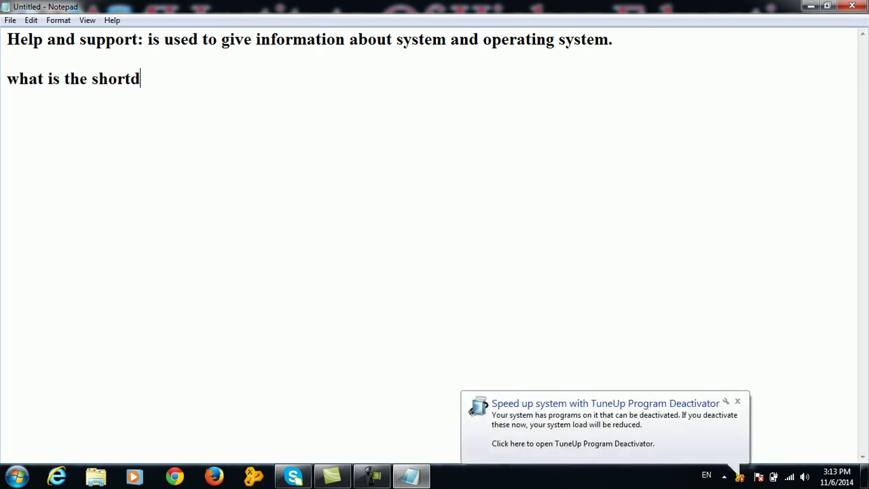
{"action": "key", "text": "BackSpace"}
{"action": "type", "text": "cut key of help and support?"}
Answer it with 'winkey+f1' on a new line below.
{"action": "key", "text": "Return"}
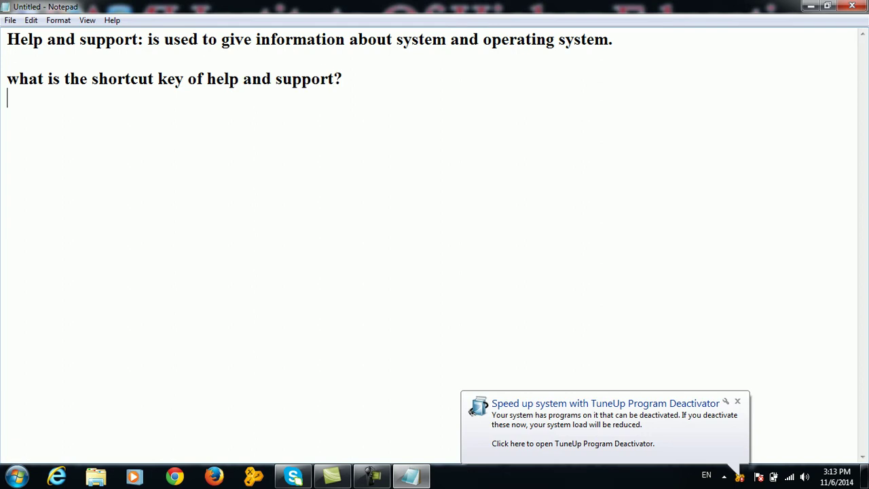
{"action": "type", "text": "f1"}
{"action": "key", "text": "BackSpace"}
{"action": "key", "text": "BackSpace"}
{"action": "type", "text": "winkey+f1"}
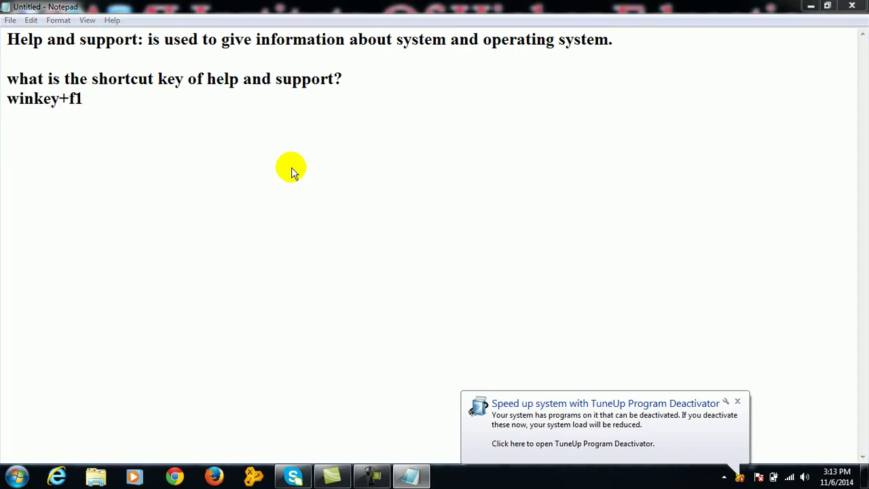
{"action": "key", "text": "ctrl+s"}
Save the notes to the Desktop as 'help', dismiss the TuneUp notification, and close Notepad.
{"action": "left_click", "coordinate": [74, 114]}
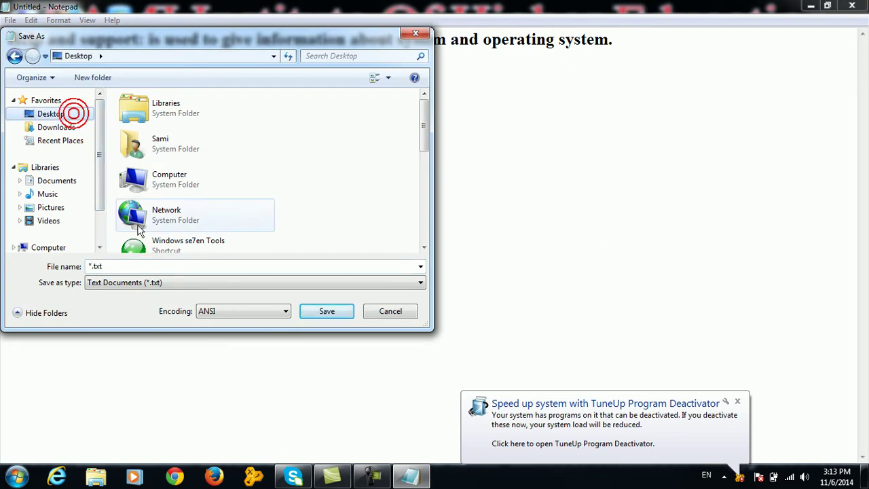
{"action": "left_click", "coordinate": [144, 266]}
{"action": "type", "text": "help"}
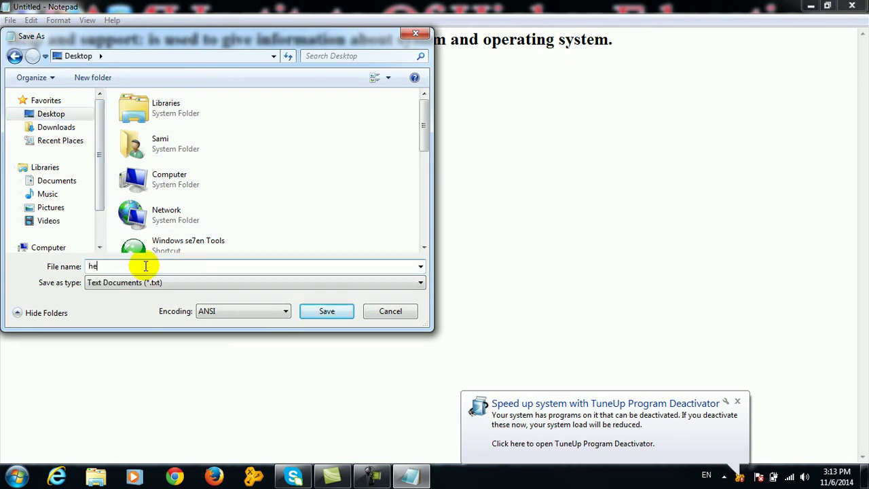
{"action": "left_click", "coordinate": [327, 310]}
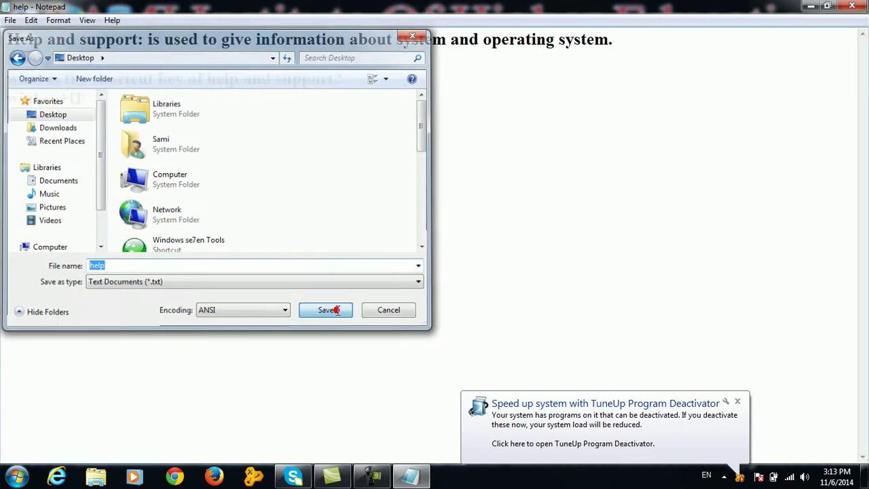
{"action": "left_click", "coordinate": [737, 401]}
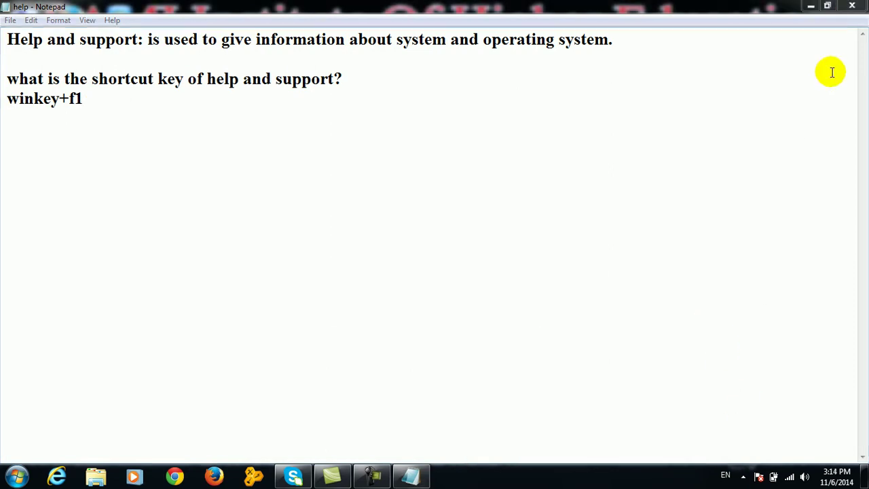
{"action": "left_click", "coordinate": [854, 6]}
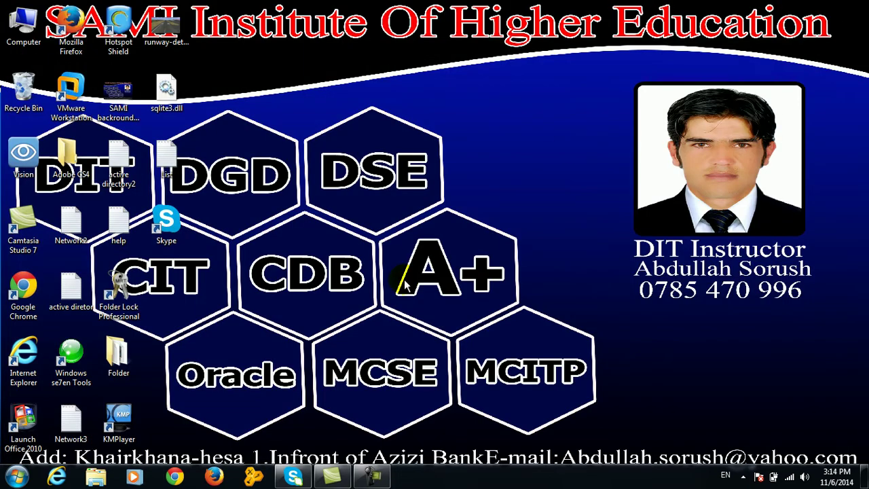
{"action": "left_click", "coordinate": [15, 476]}
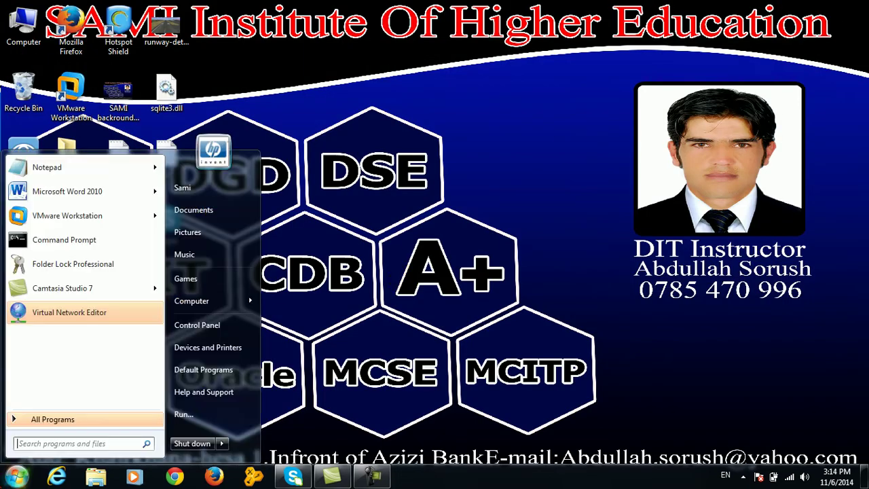
{"action": "left_click", "coordinate": [204, 392]}
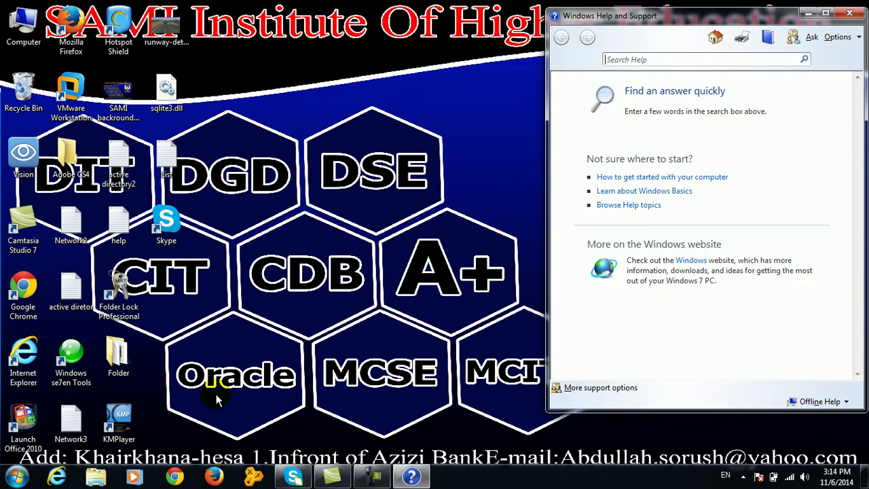
{"action": "key", "text": "alt+F4"}
{"action": "key", "text": "alt+F4"}
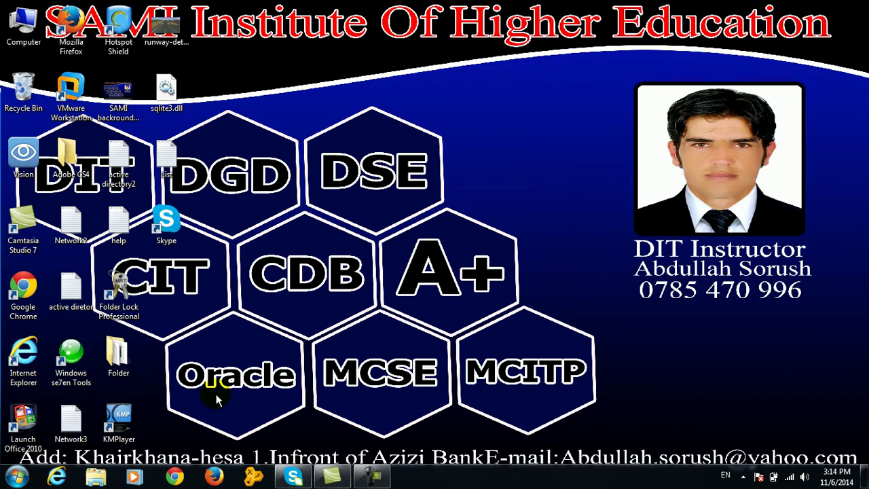
{"action": "double_click", "coordinate": [170, 144]}
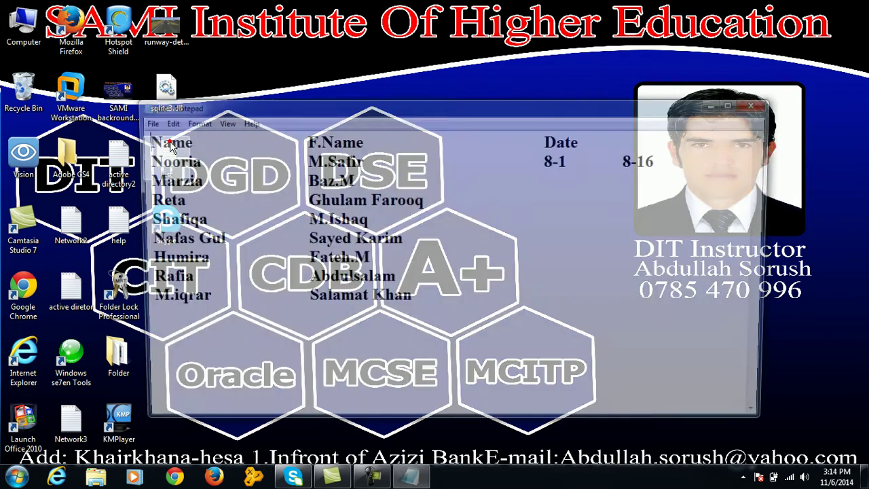
Maximize the List file, open Help and Support with F1, then close Help and the List file.
{"action": "double_click", "coordinate": [333, 109]}
{"action": "left_click", "coordinate": [435, 250]}
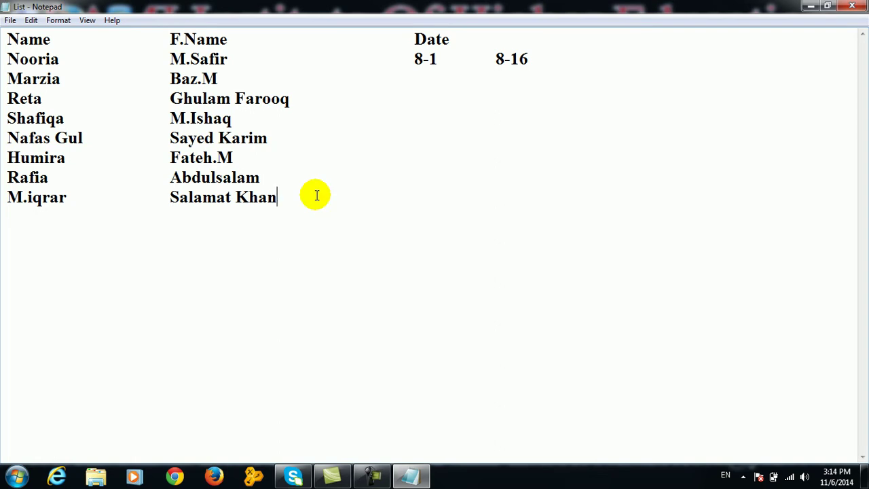
{"action": "key", "text": "F1"}
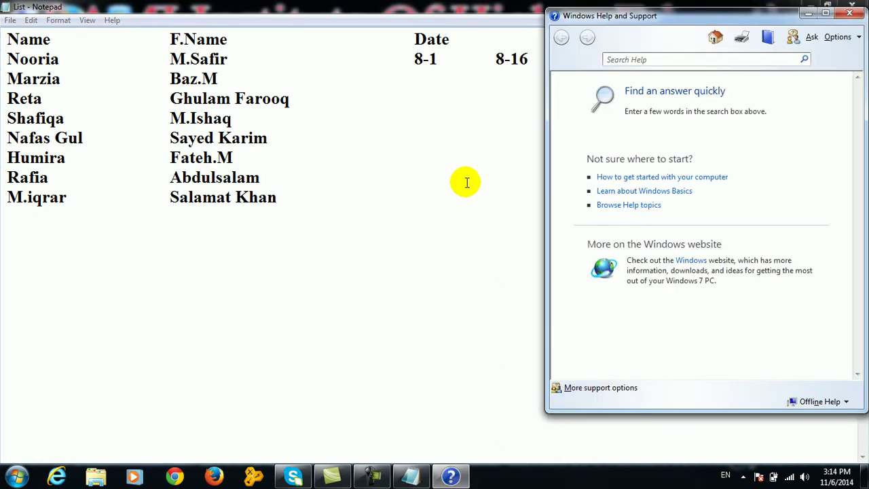
{"action": "left_click", "coordinate": [850, 14]}
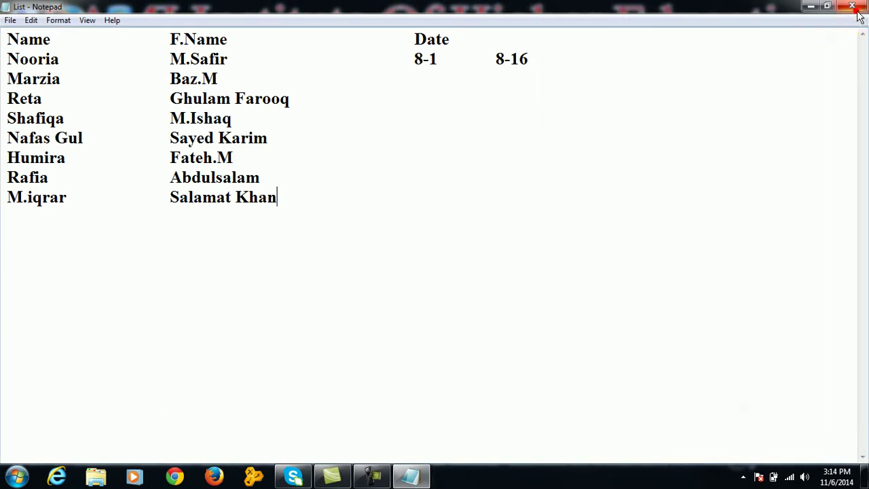
{"action": "left_click", "coordinate": [851, 5]}
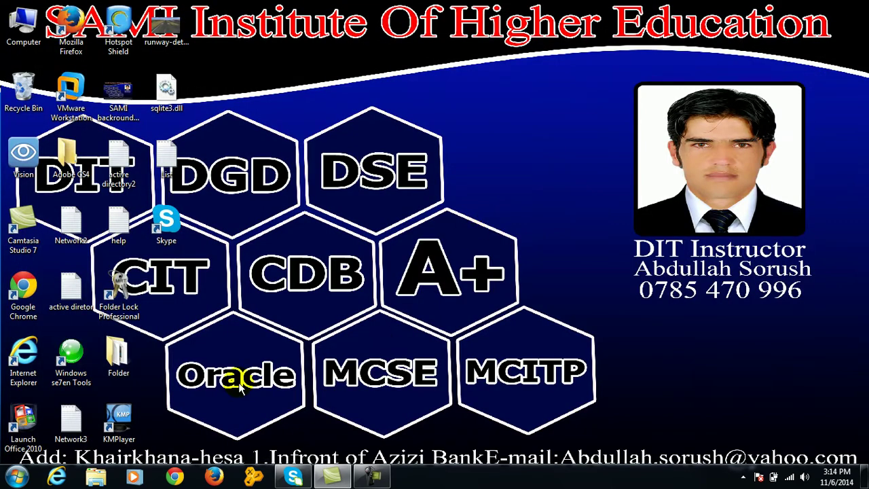
Launch Help and Support from the Start menu, close it, and bring the Start menu back up.
{"action": "key", "text": "super"}
{"action": "left_click", "coordinate": [226, 399]}
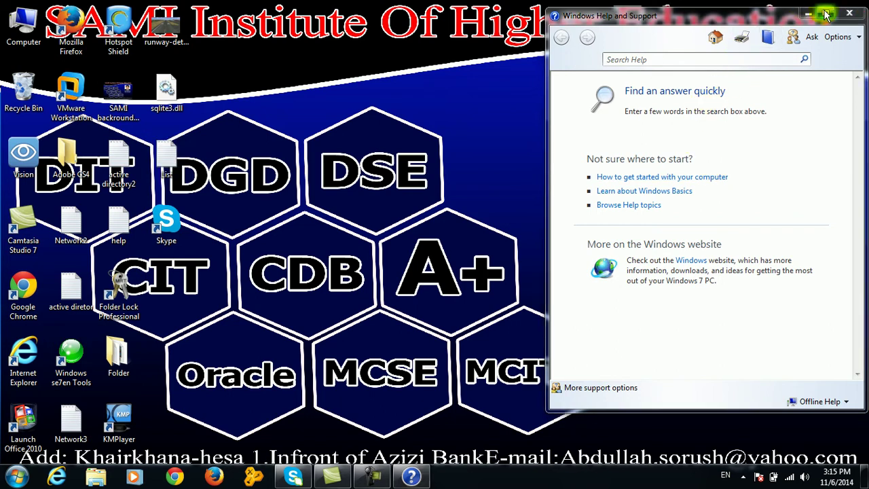
{"action": "left_click", "coordinate": [849, 13]}
{"action": "key", "text": "super"}
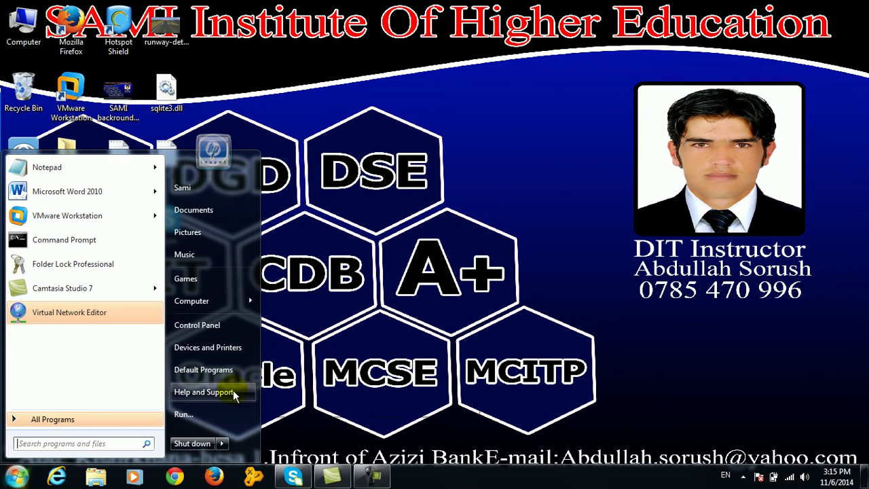
Launch Help and Support and search the Help topics for 'keyboard'.
{"action": "left_click", "coordinate": [204, 391]}
{"action": "left_click", "coordinate": [670, 60]}
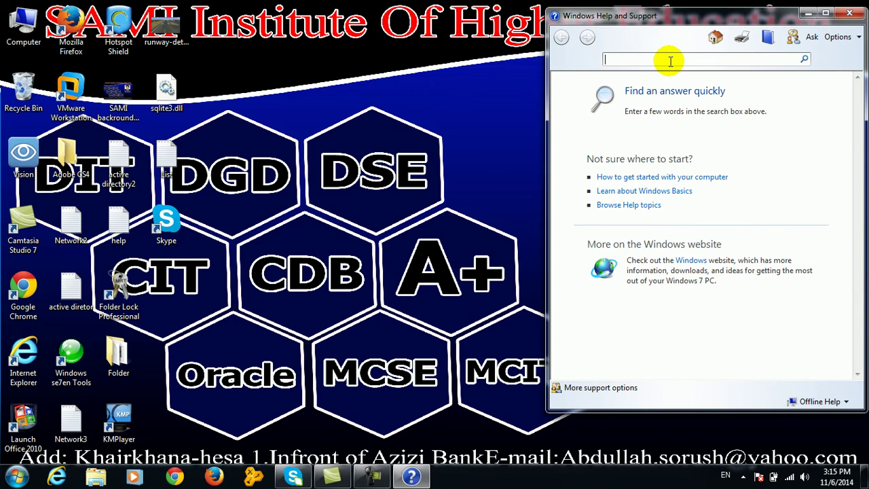
{"action": "type", "text": "keyboard"}
{"action": "key", "text": "Return"}
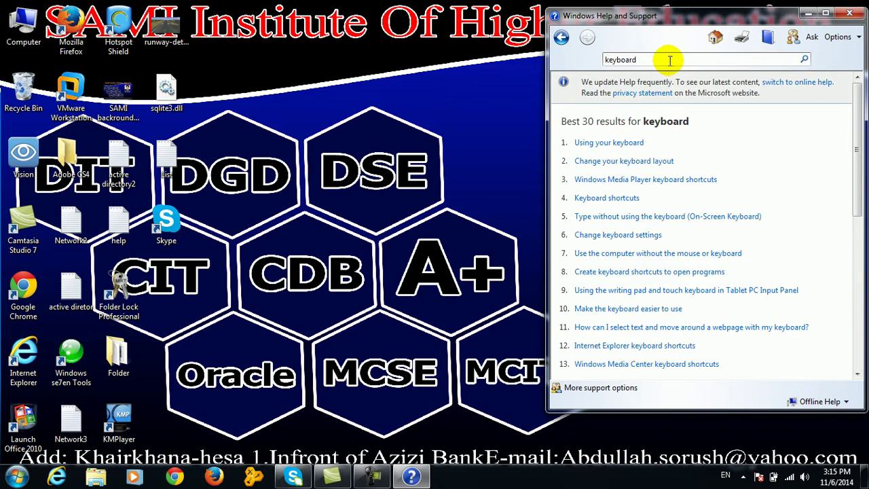
Read the 'Using your keyboard' article maximized, selecting the key-group descriptions, then close Help.
{"action": "left_click", "coordinate": [612, 142]}
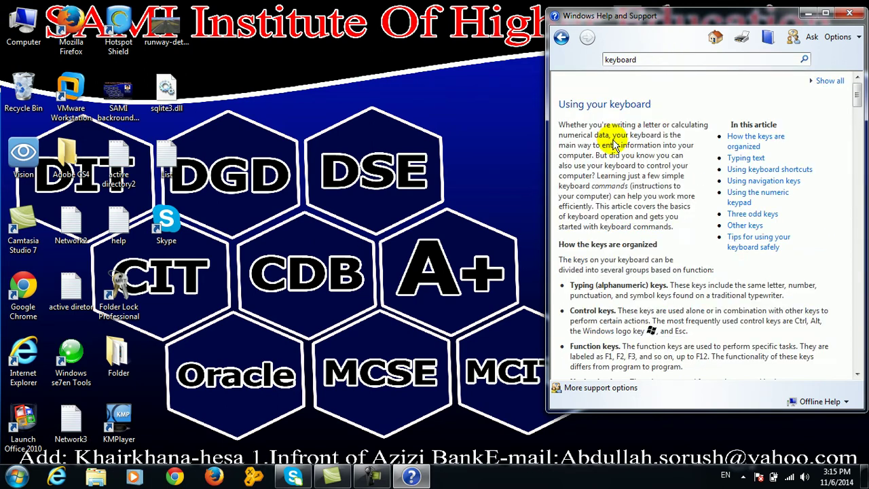
{"action": "left_click", "coordinate": [825, 12]}
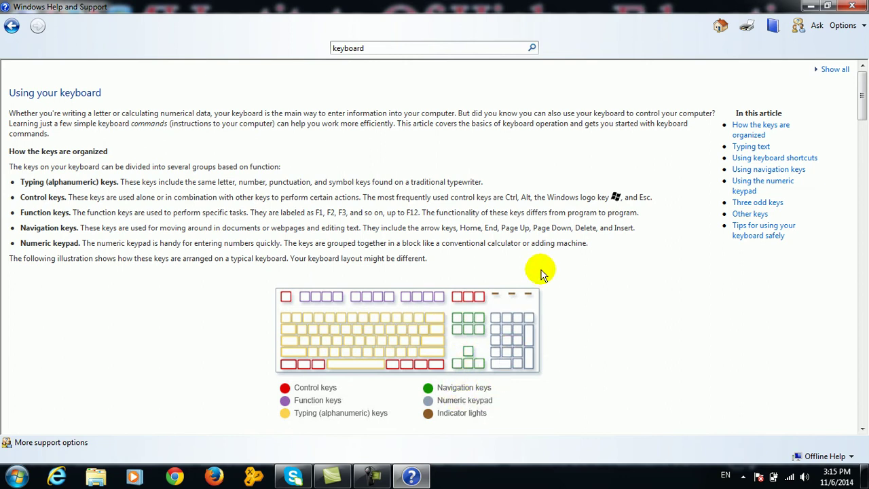
{"action": "left_click_drag", "start_coordinate": [373, 181], "coordinate": [394, 229]}
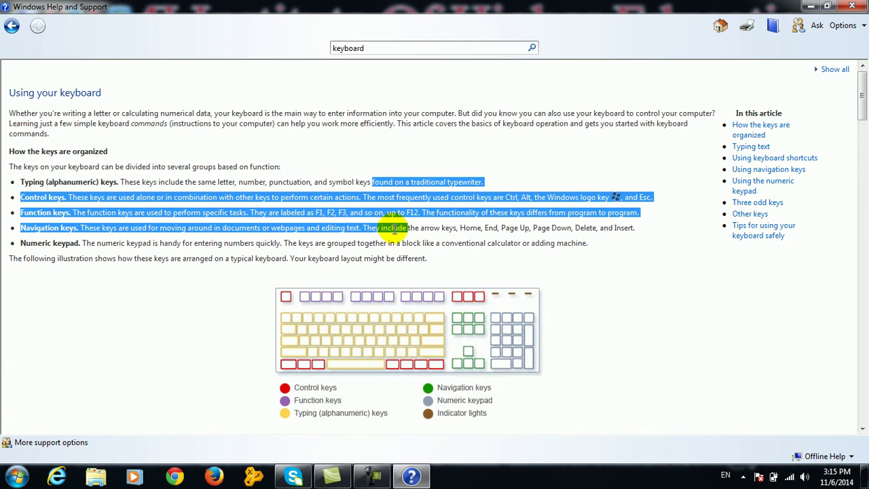
{"action": "left_click", "coordinate": [845, 5]}
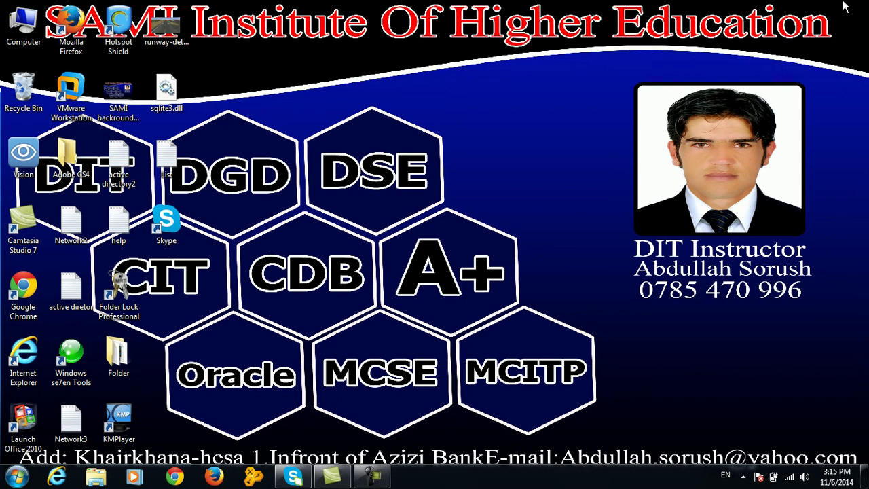
Open the Run box twice, cancelling it each time without launching, then open the Start menu.
{"action": "key", "text": "super+r"}
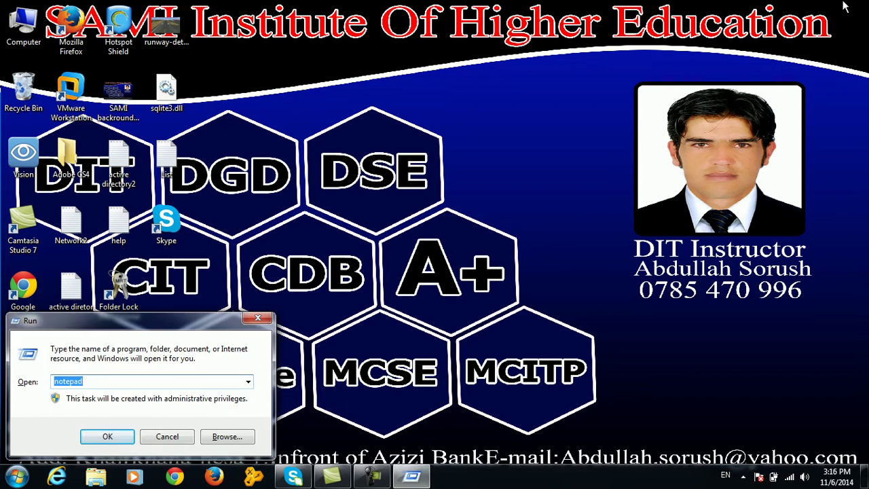
{"action": "key", "text": "Escape"}
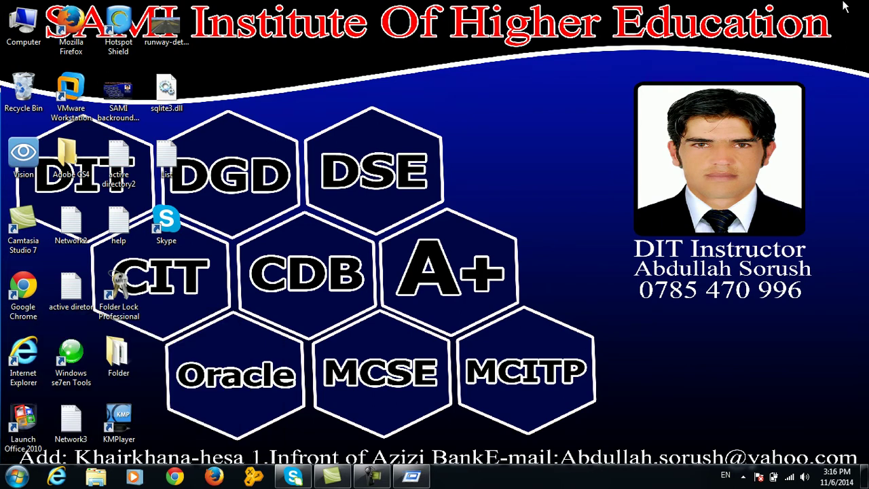
{"action": "key", "text": "super+r"}
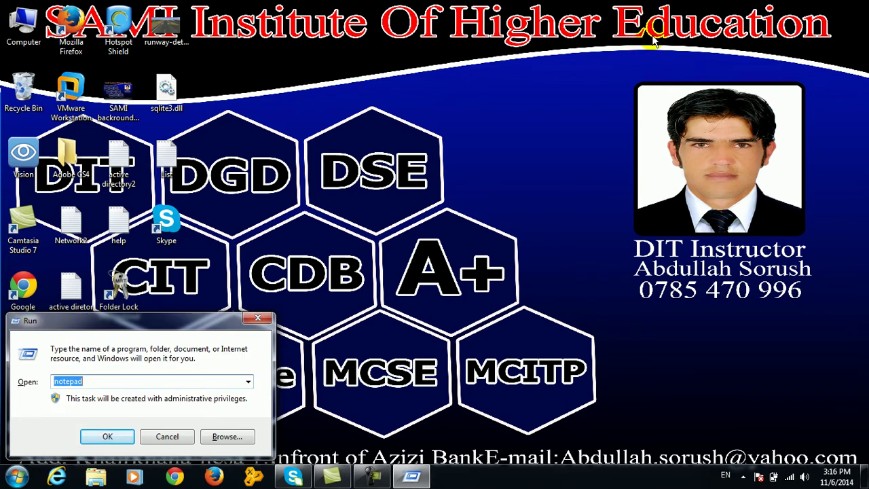
{"action": "left_click", "coordinate": [170, 438]}
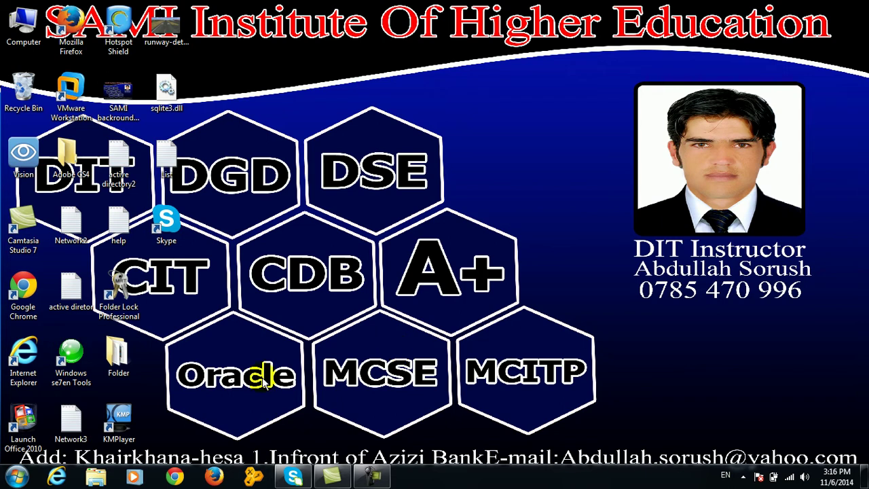
{"action": "left_click", "coordinate": [16, 477]}
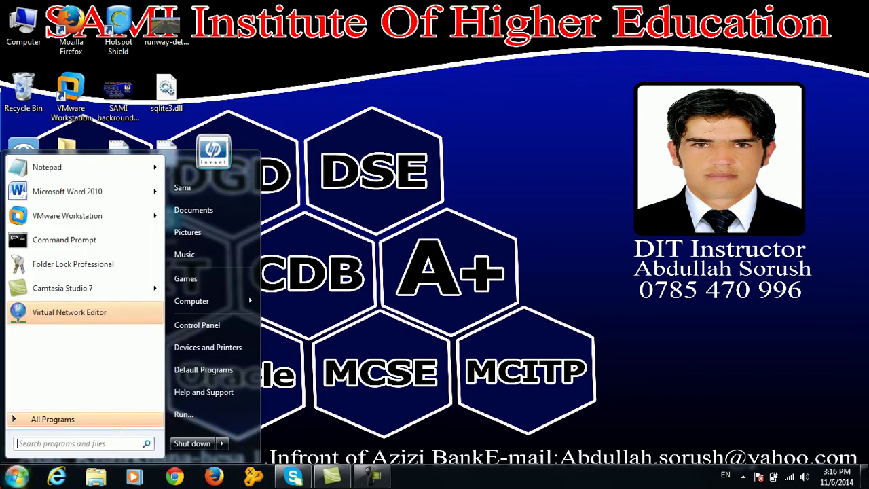
Launch Help and Support and search for 'windows keyboard shortcuts'.
{"action": "left_click", "coordinate": [216, 394]}
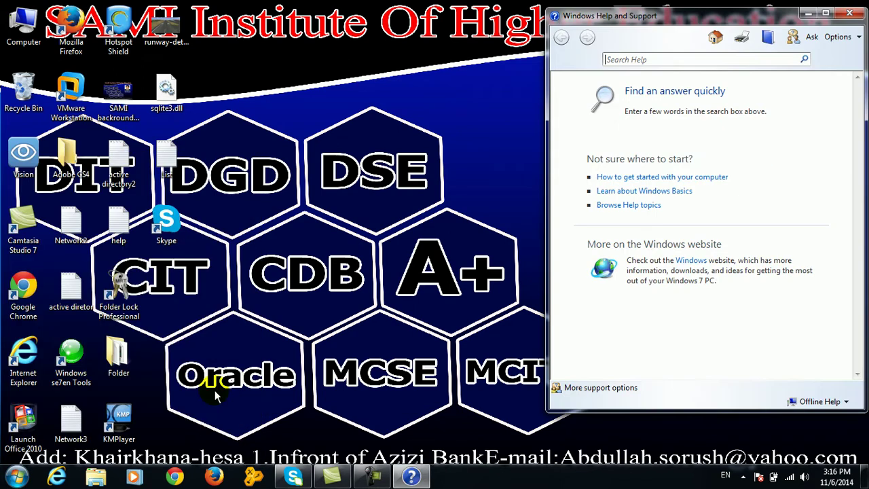
{"action": "left_click", "coordinate": [630, 60]}
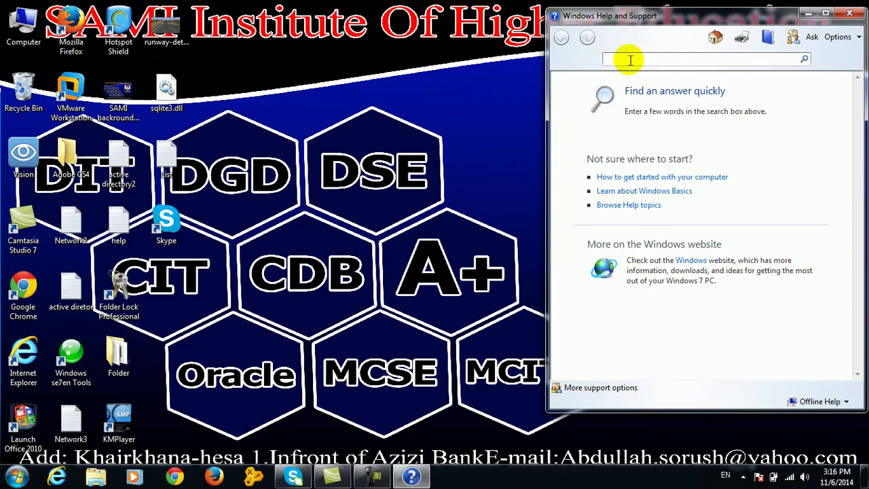
{"action": "type", "text": "shortcut"}
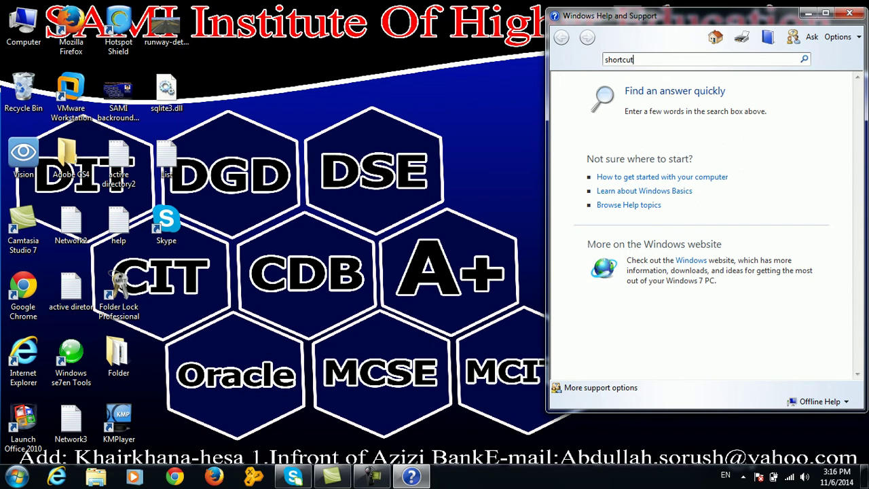
{"action": "type", "text": "s"}
{"action": "key", "text": "ctrl+a"}
{"action": "key", "text": "BackSpace"}
{"action": "type", "text": "windows keyboard shortcuts"}
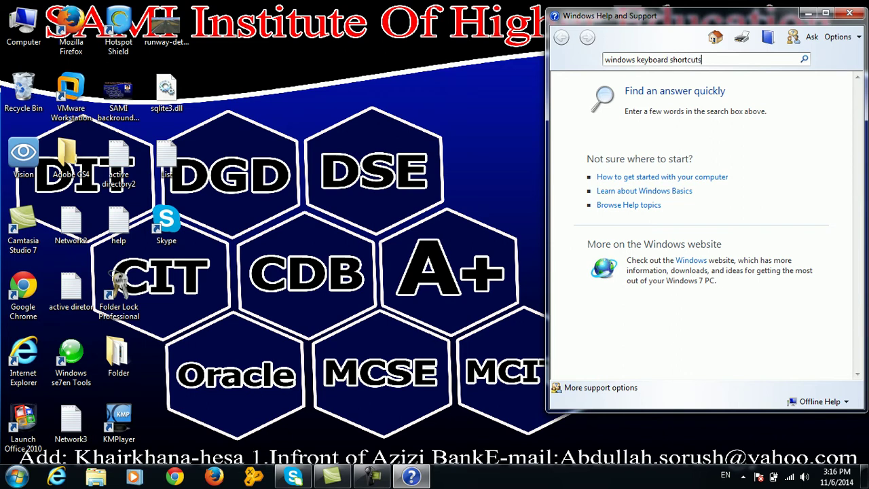
{"action": "key", "text": "Return"}
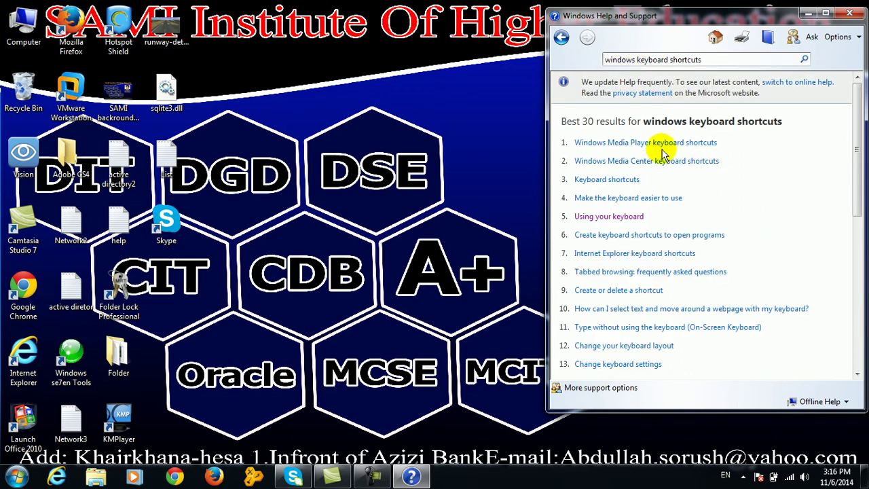
Open the Keyboard shortcuts article maximized and expand the General keyboard shortcuts table.
{"action": "left_click", "coordinate": [635, 182]}
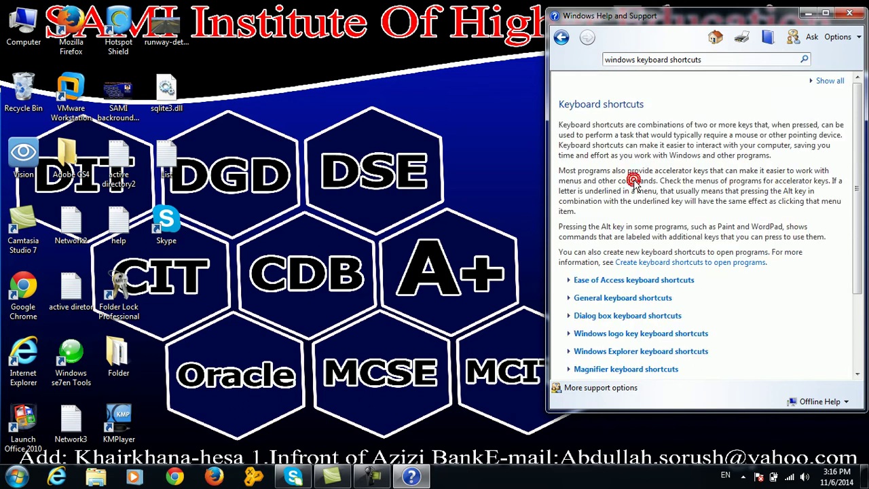
{"action": "double_click", "coordinate": [761, 21]}
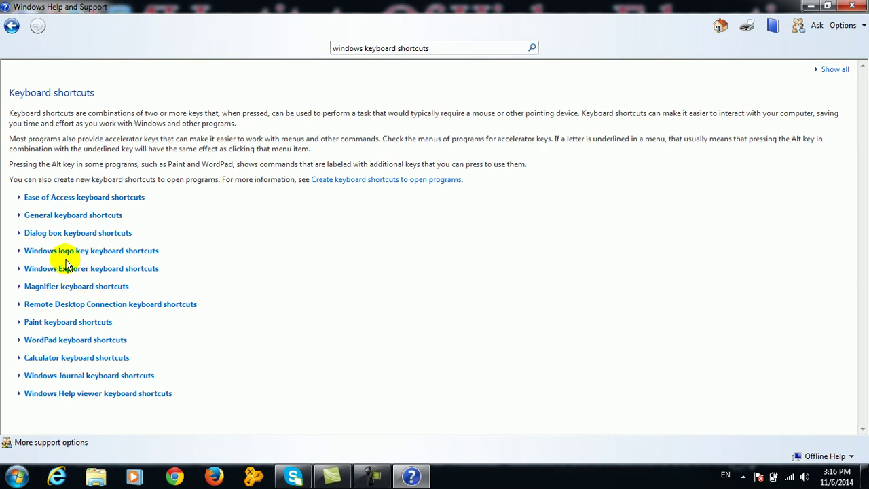
{"action": "left_click", "coordinate": [69, 216]}
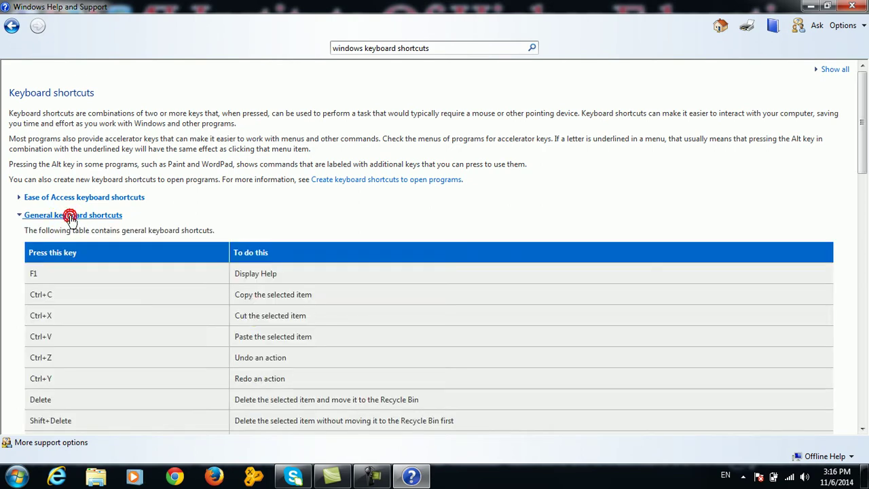
{"action": "left_click", "coordinate": [148, 299]}
{"action": "left_click", "coordinate": [153, 360]}
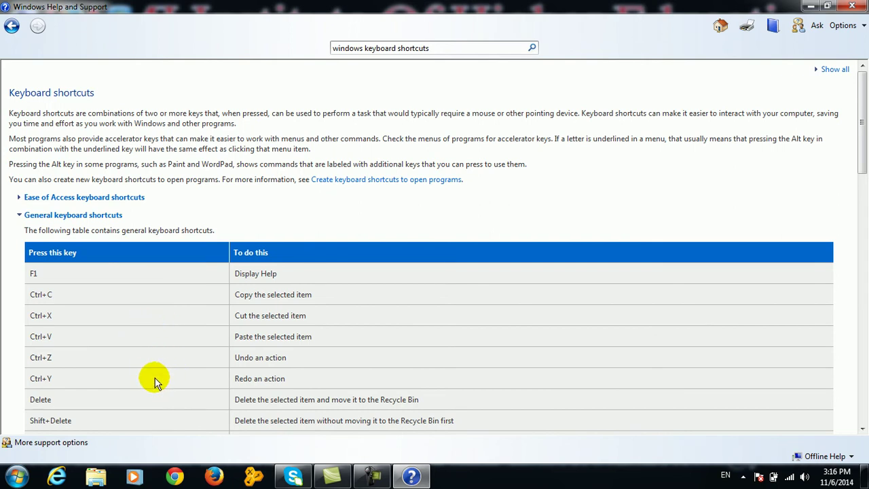